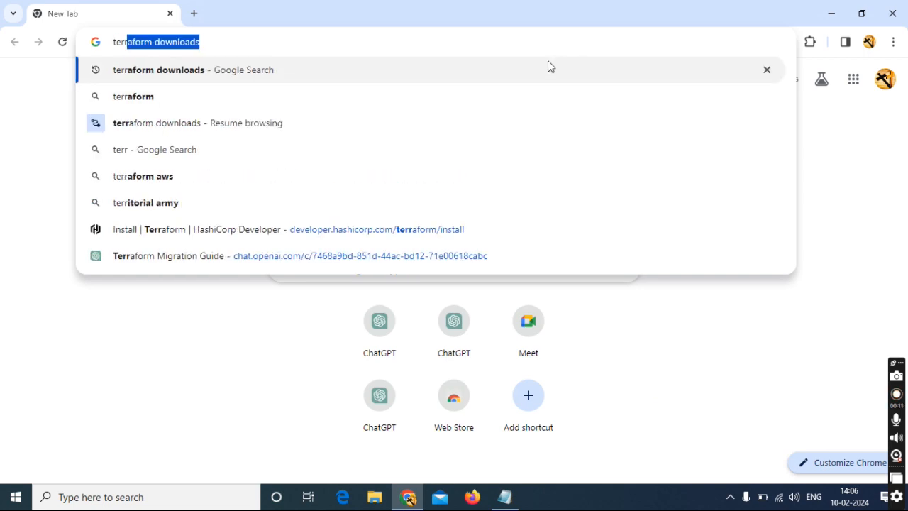
# Step: Search the web for "terraform downloads", open HashiCorp's Install Terraform page and download the Windows AMD64 binary, version 1.7.3
pyautogui.press('Return')
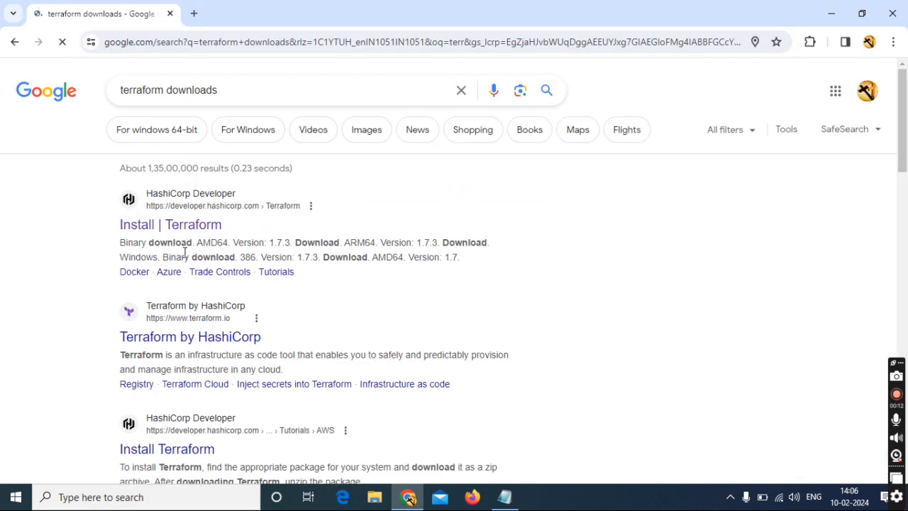
pyautogui.click(193, 233)
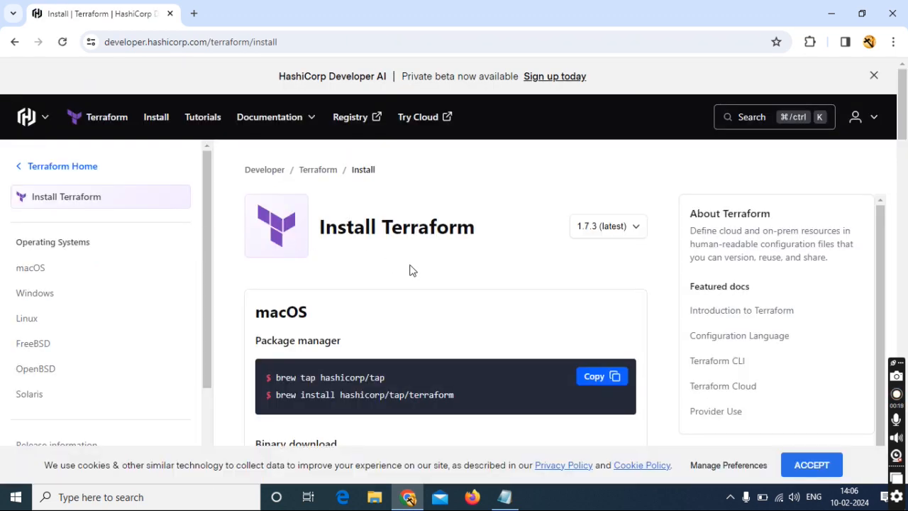
pyautogui.scroll(-3, 411, 270)
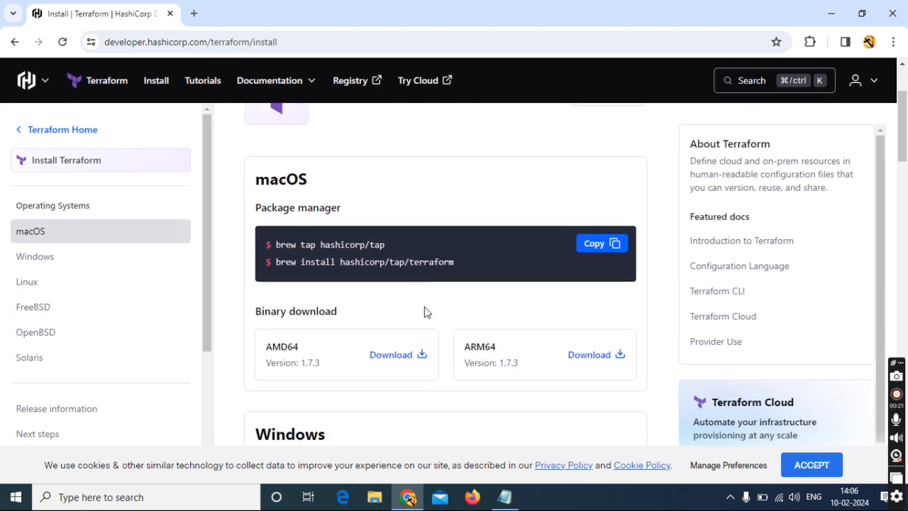
pyautogui.scroll(-2, 425, 312)
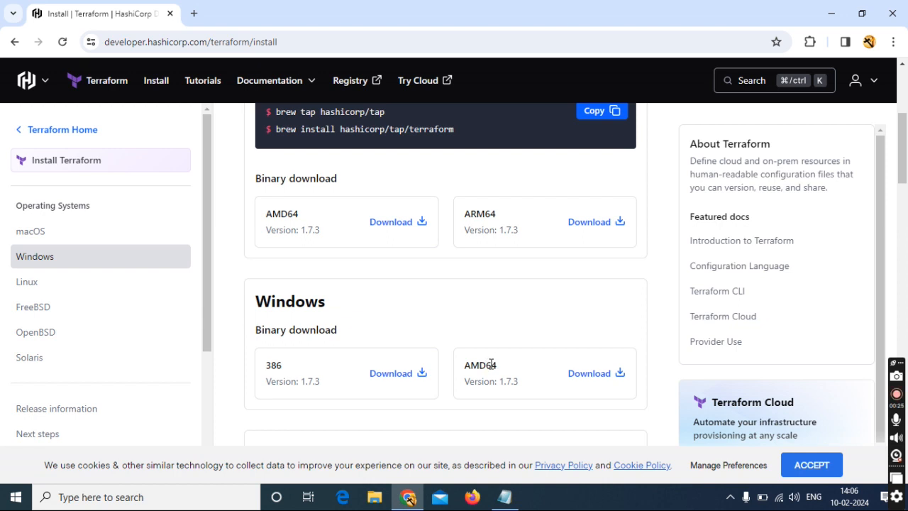
pyautogui.click(594, 377)
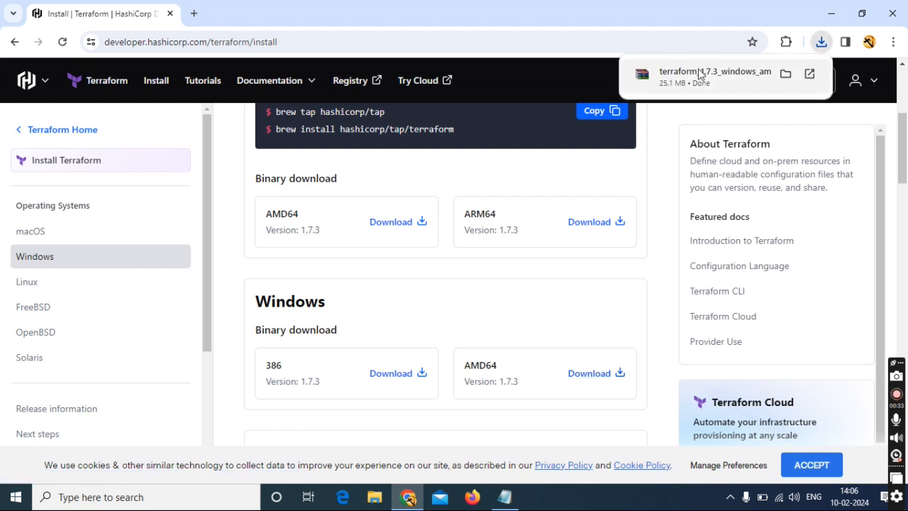
# Step: View the contents of the downloaded terraform_1.7.3_windows_amd64.zip archive in WinRAR and close it
pyautogui.click(699, 73)
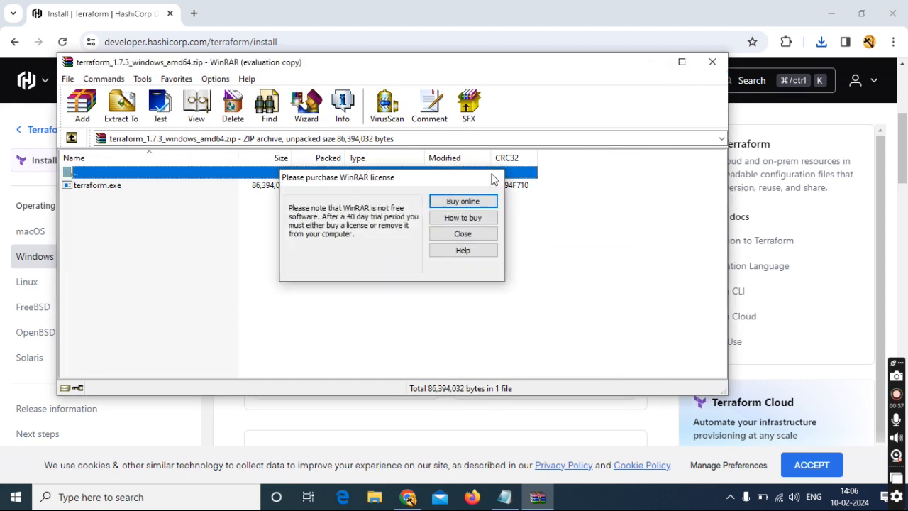
pyautogui.click(491, 178)
pyautogui.click(711, 63)
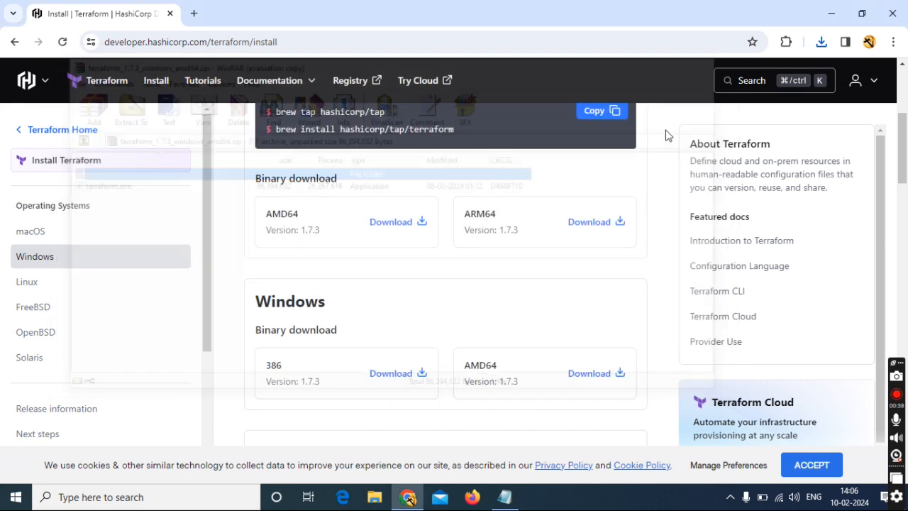
# Step: Switch to File Explorer and create a new folder named terraform on Local Disk (C:)
pyautogui.click(370, 496)
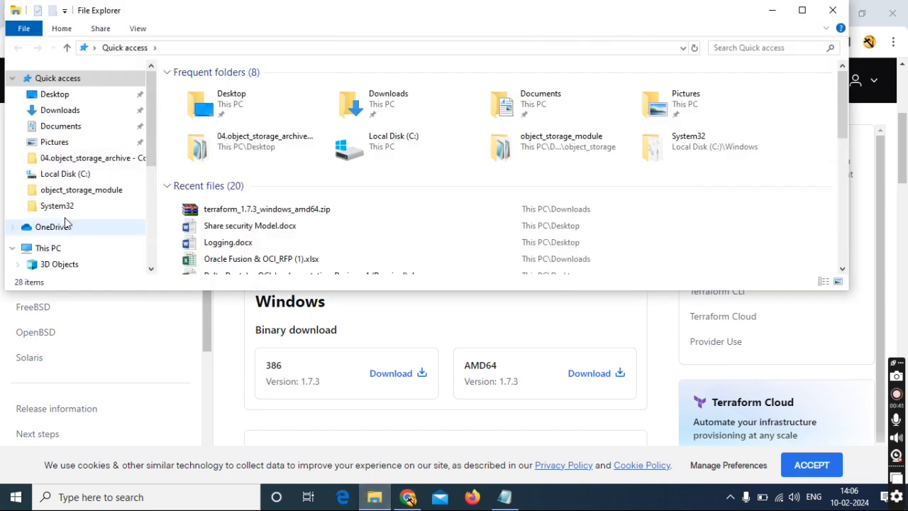
pyautogui.click(61, 110)
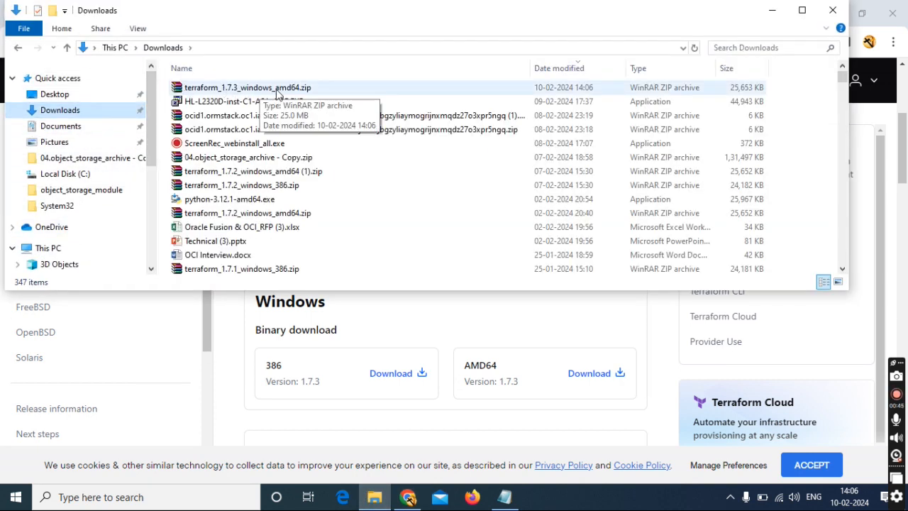
pyautogui.moveTo(156, 162); pyautogui.dragTo(153, 248)
pyautogui.click(78, 180)
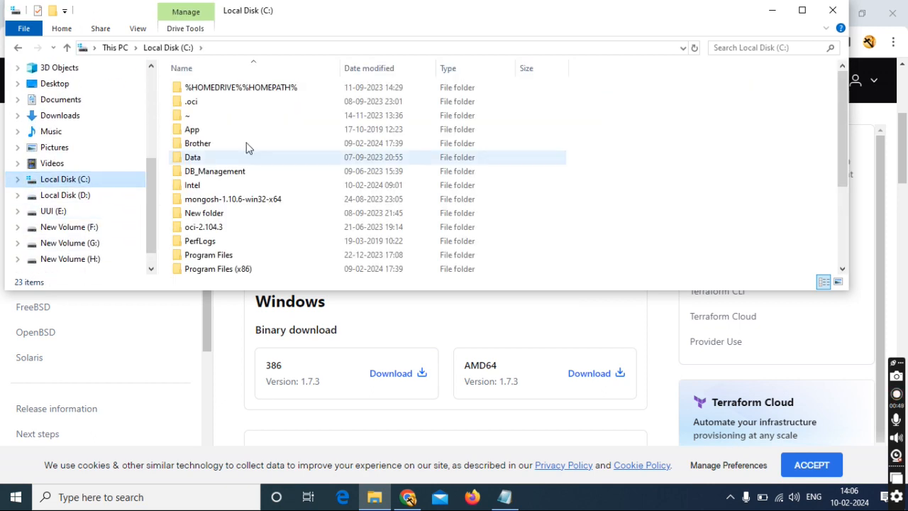
pyautogui.rightClick(570, 105)
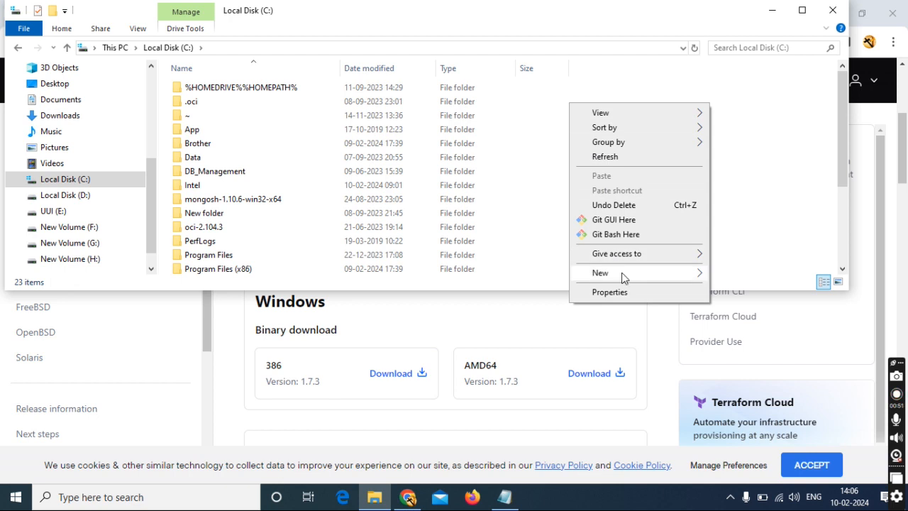
pyautogui.moveTo(624, 273)
pyautogui.click(738, 270)
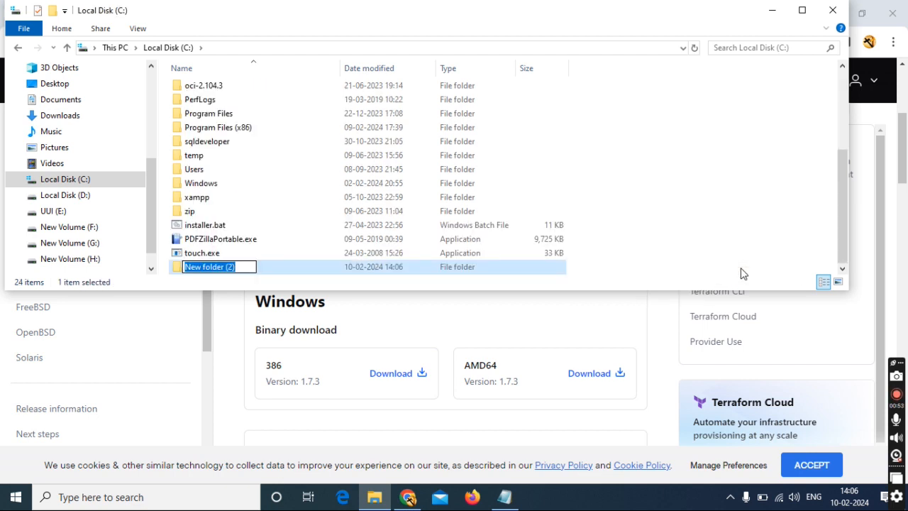
pyautogui.write('terra')
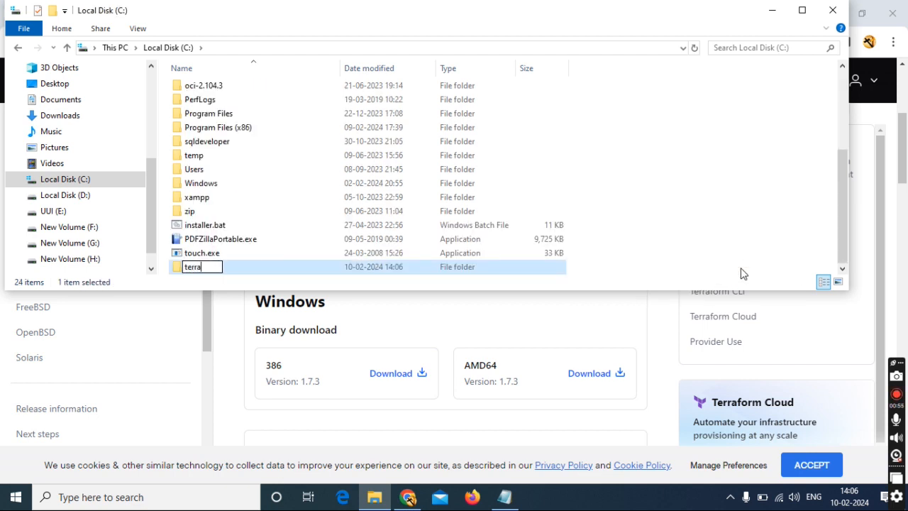
pyautogui.write('form')
pyautogui.press('Return')
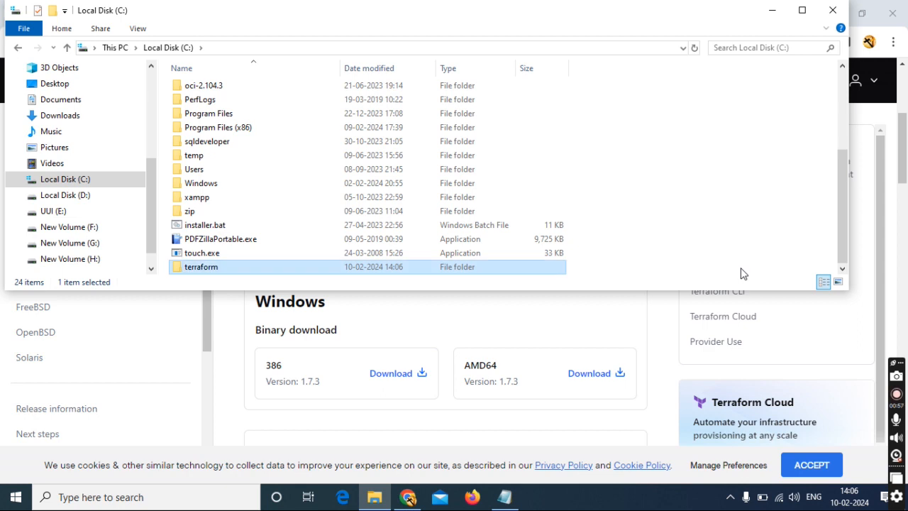
# Step: Open the WinRAR extraction options for terraform_1.7.3_windows_amd64.zip in the Downloads folder
pyautogui.scroll(3, 128, 213)
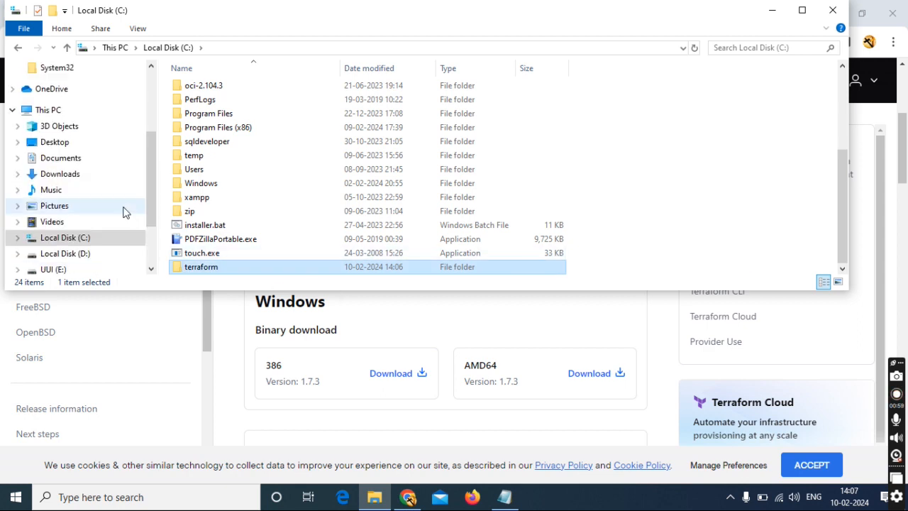
pyautogui.scroll(4, 103, 139)
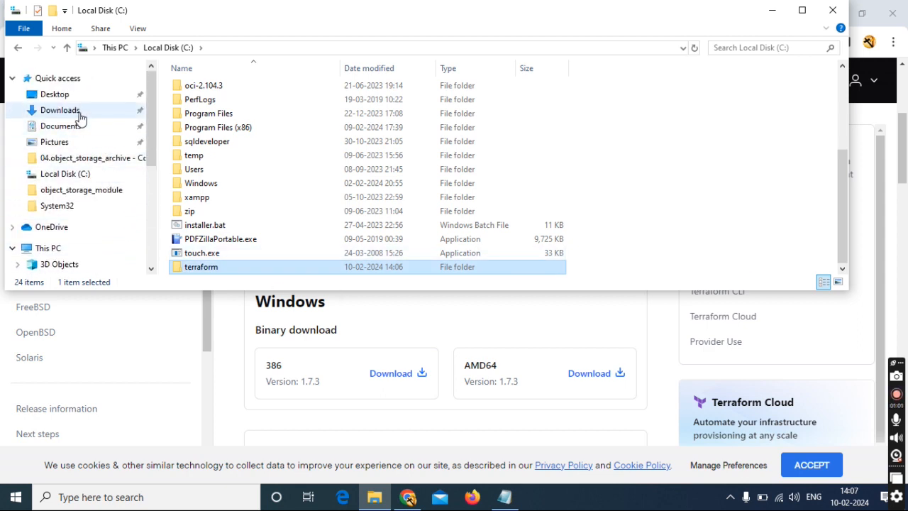
pyautogui.click(79, 112)
pyautogui.click(234, 91)
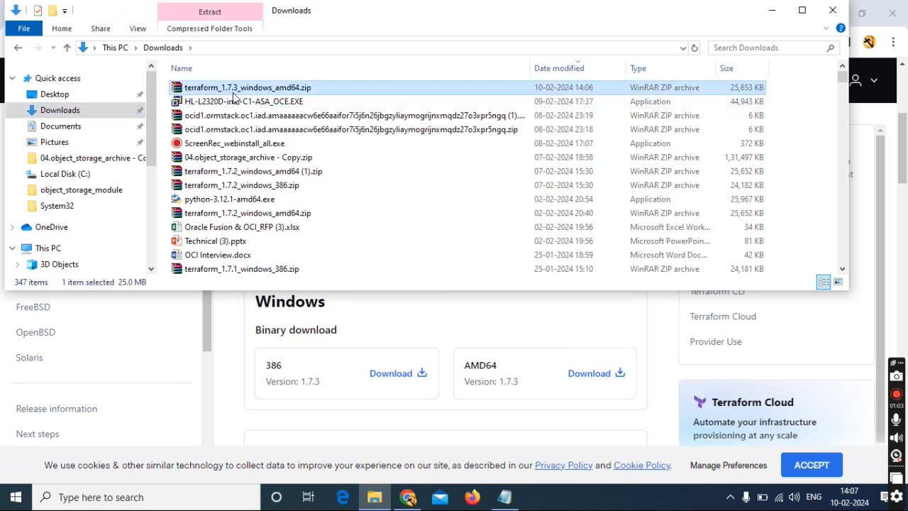
pyautogui.rightClick(234, 95)
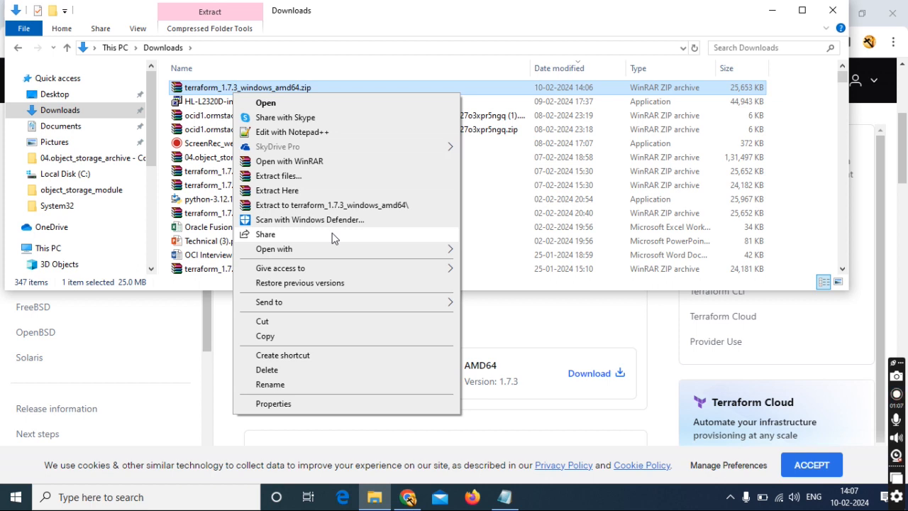
pyautogui.click(314, 179)
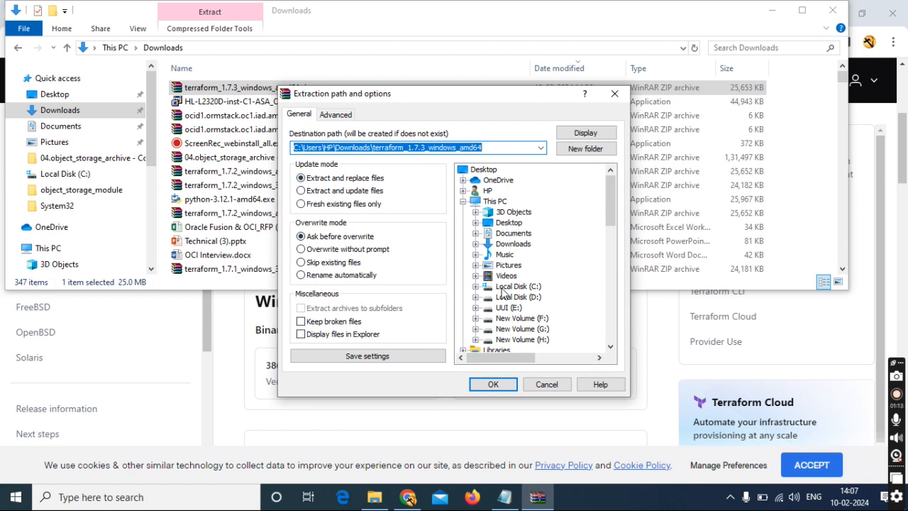
# Step: Set the extraction destination path to C:\terraform and extract the archive there
pyautogui.click(504, 290)
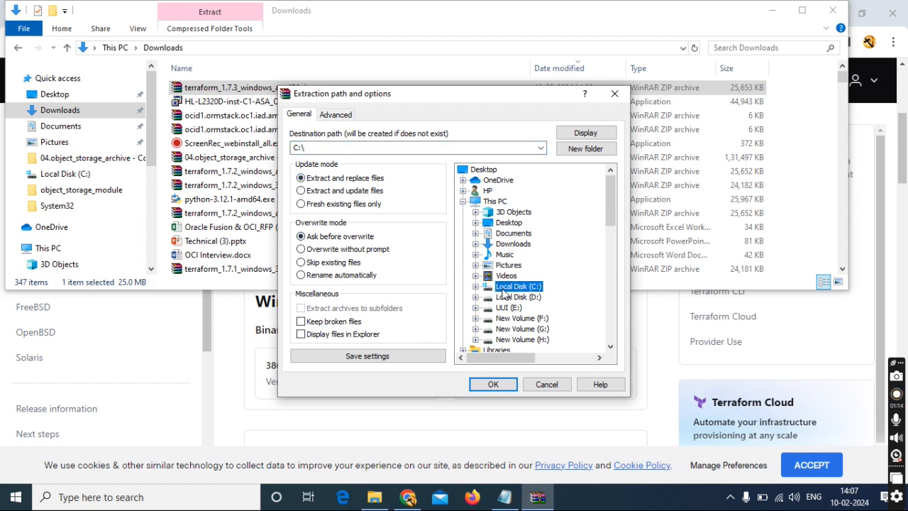
pyautogui.click(476, 287)
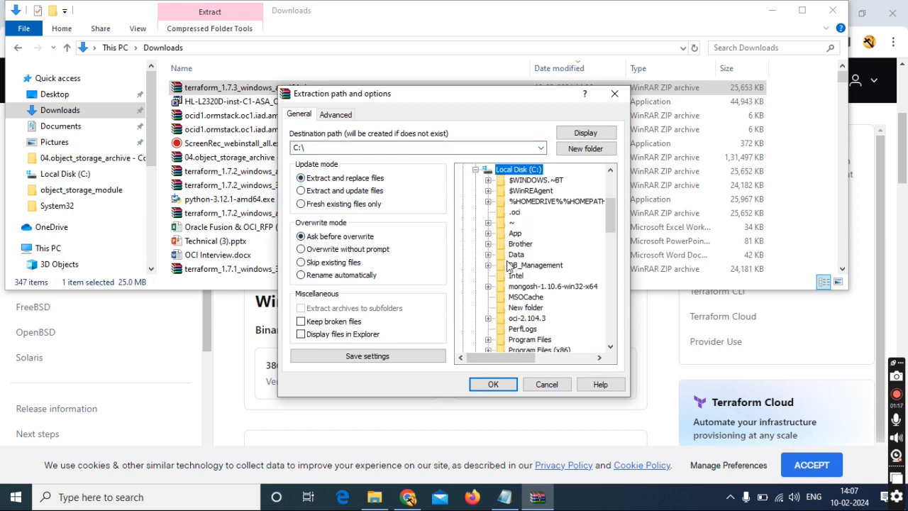
pyautogui.scroll(-1, 523, 268)
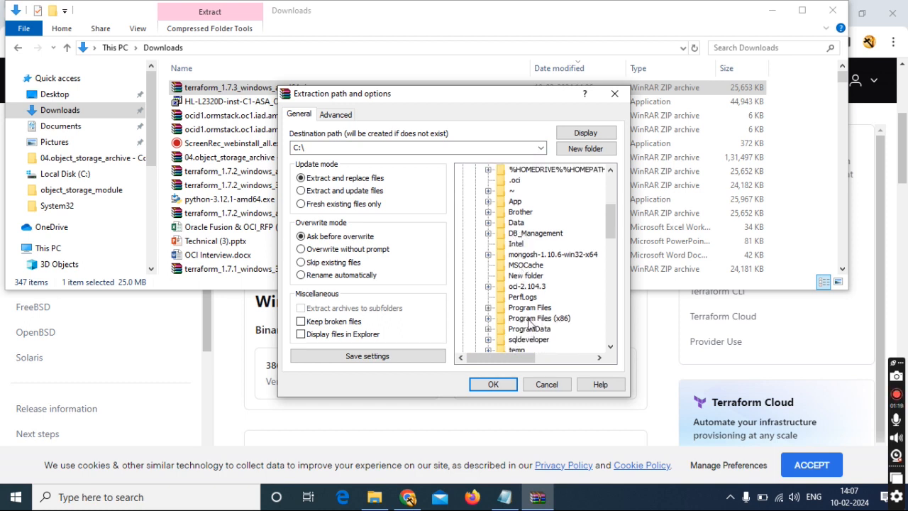
pyautogui.scroll(-2, 531, 273)
pyautogui.click(531, 298)
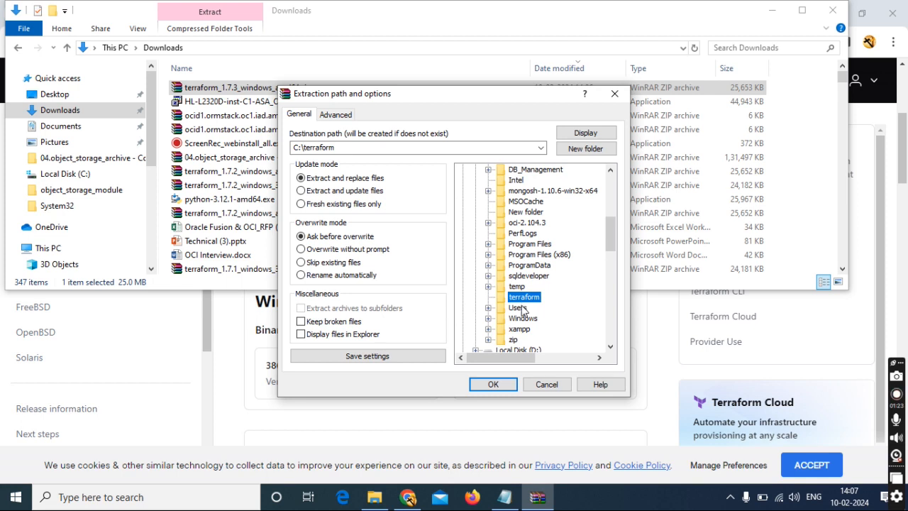
pyautogui.click(494, 384)
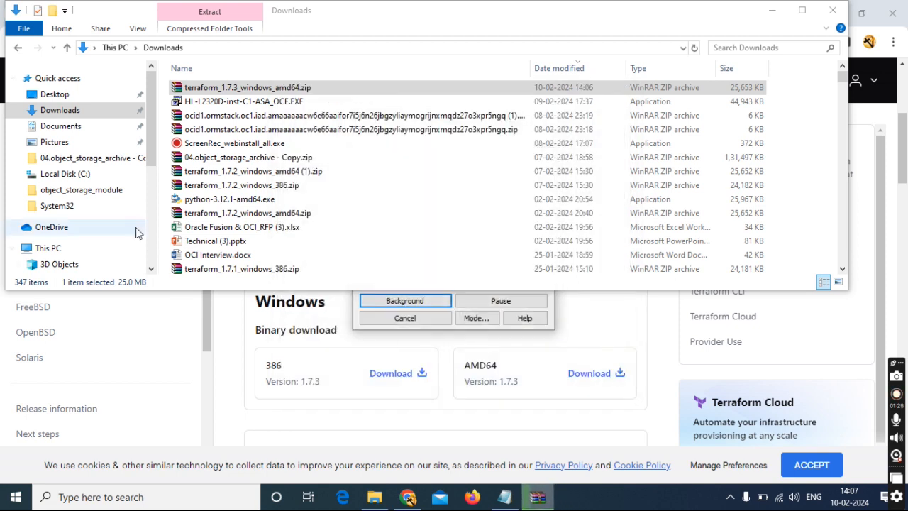
# Step: Open the terraform folder on Local Disk (C:) and check it for the extracted executable
pyautogui.moveTo(147, 163); pyautogui.dragTo(146, 276)
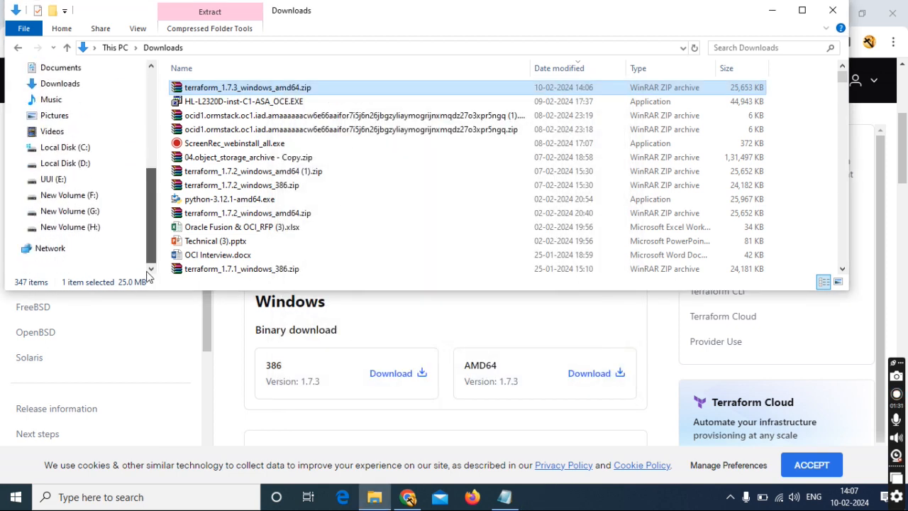
pyautogui.click(86, 148)
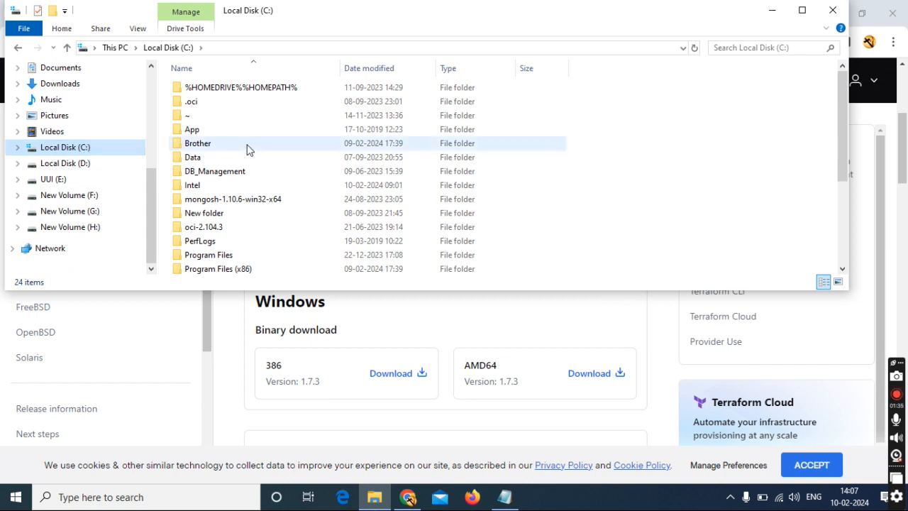
pyautogui.scroll(-3, 247, 149)
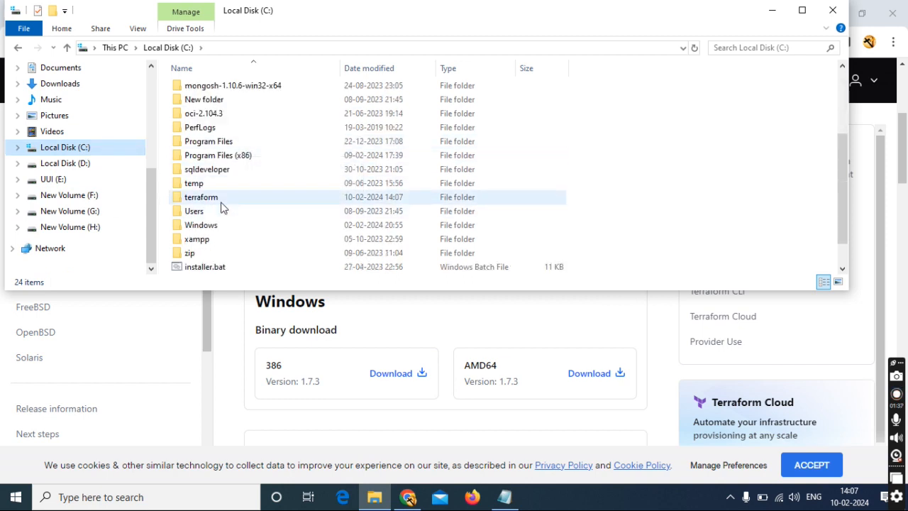
pyautogui.doubleClick(221, 201)
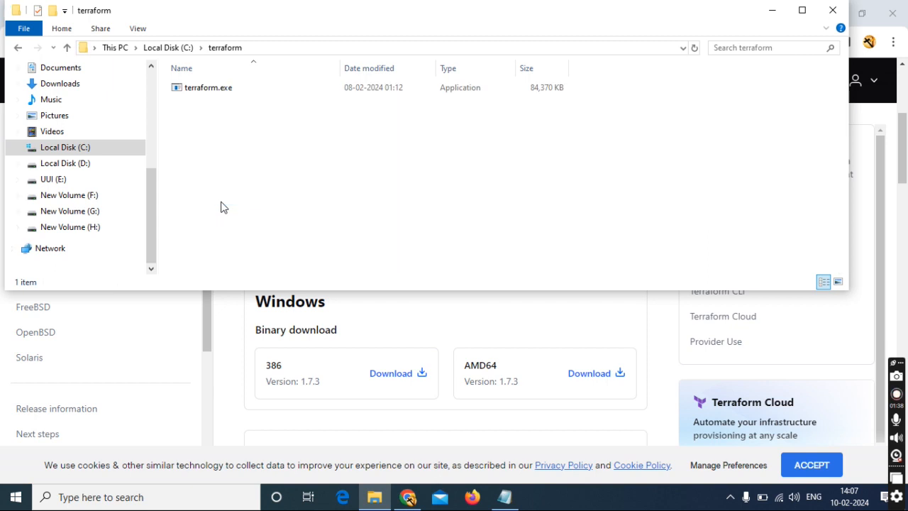
pyautogui.moveTo(272, 150); pyautogui.dragTo(204, 78)
pyautogui.click(268, 159)
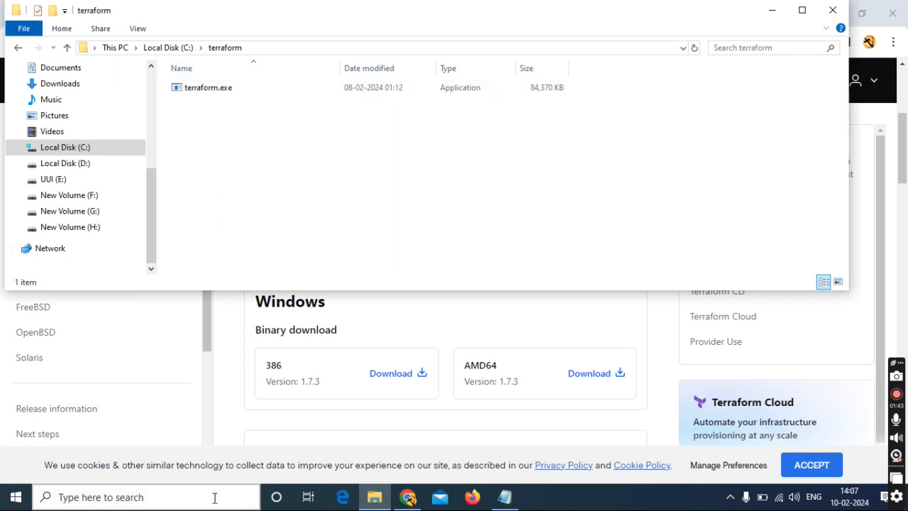
# Step: Search Windows for "envi", open the system environment variables settings and bring up the Environment Variables dialog
pyautogui.click(217, 497)
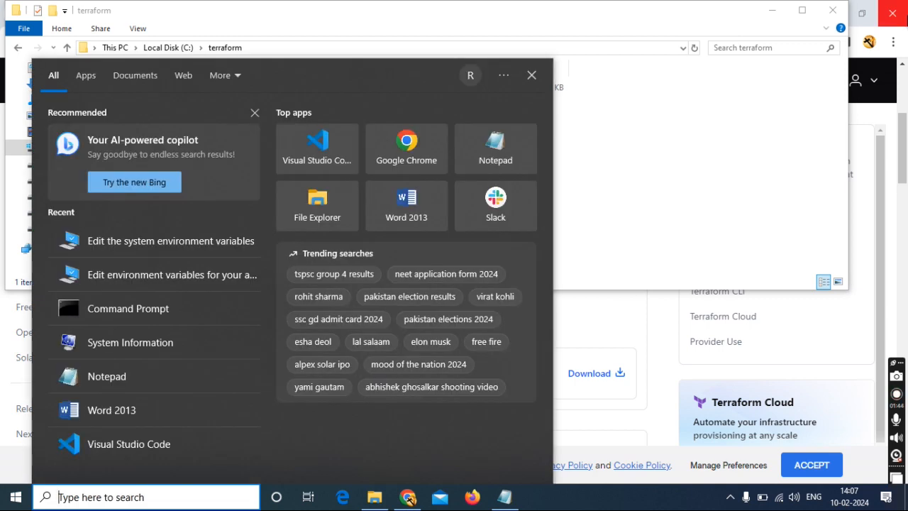
pyautogui.write('en')
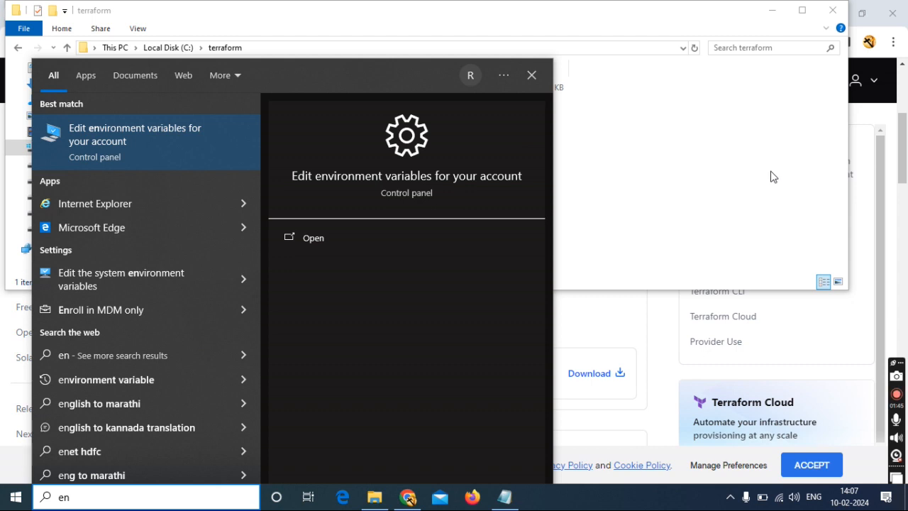
pyautogui.write('vi')
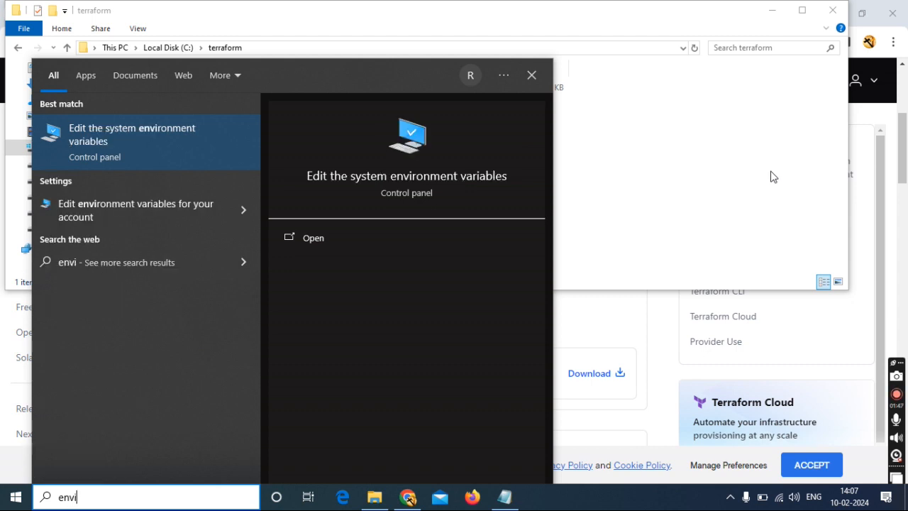
pyautogui.click(139, 141)
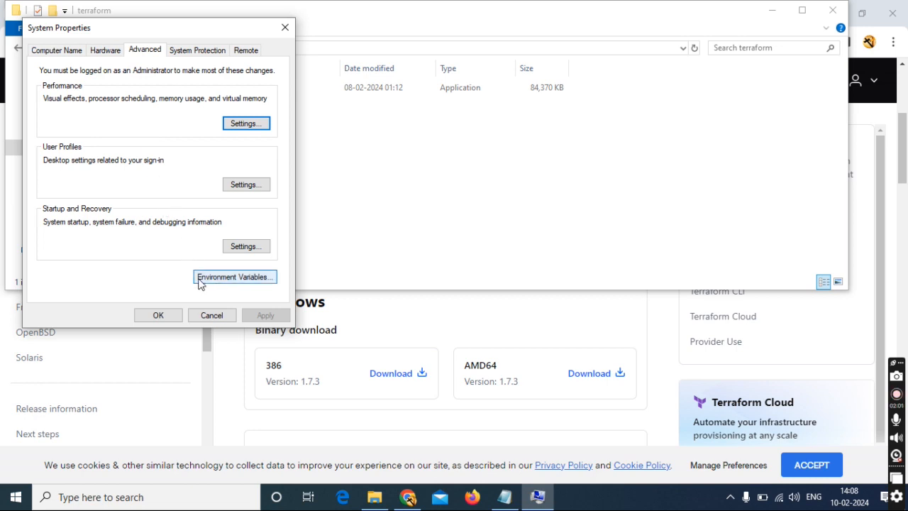
pyautogui.click(255, 282)
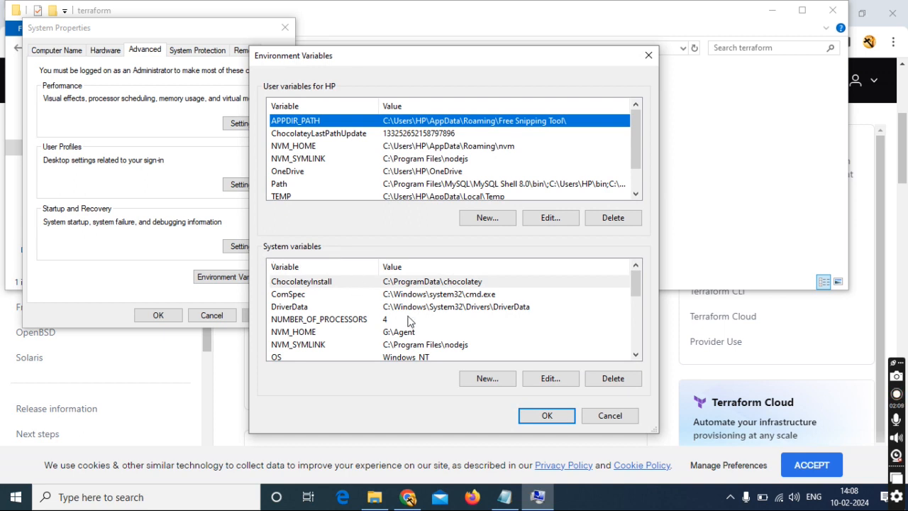
# Step: Open the Path variable under System variables for editing and start a new entry in its list
pyautogui.scroll(-1, 411, 321)
pyautogui.click(362, 333)
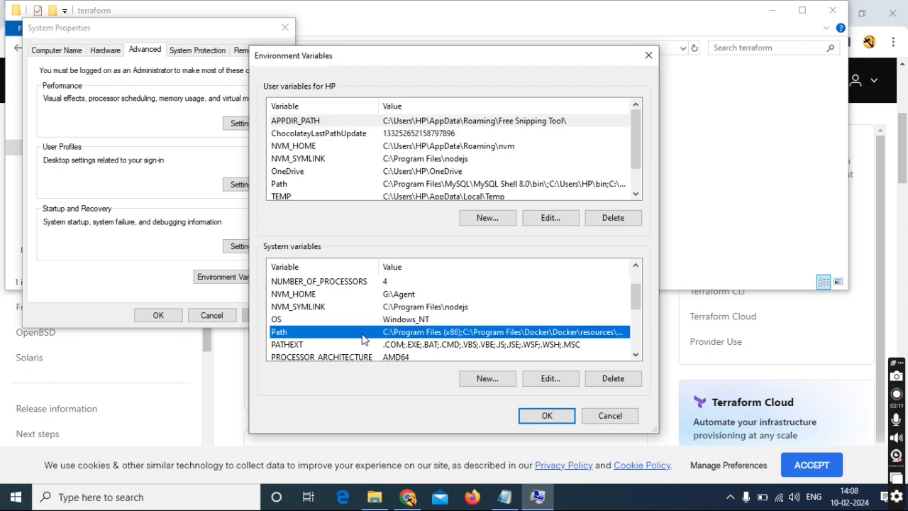
pyautogui.click(548, 380)
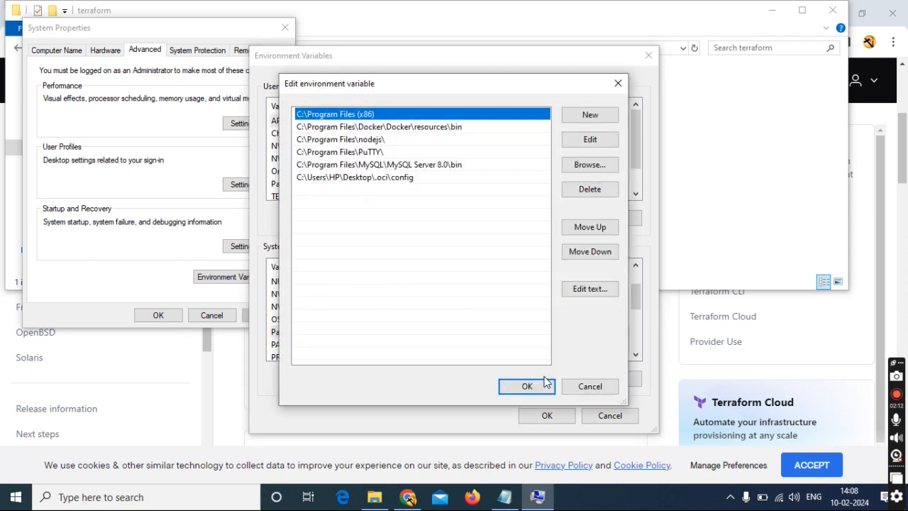
pyautogui.click(589, 115)
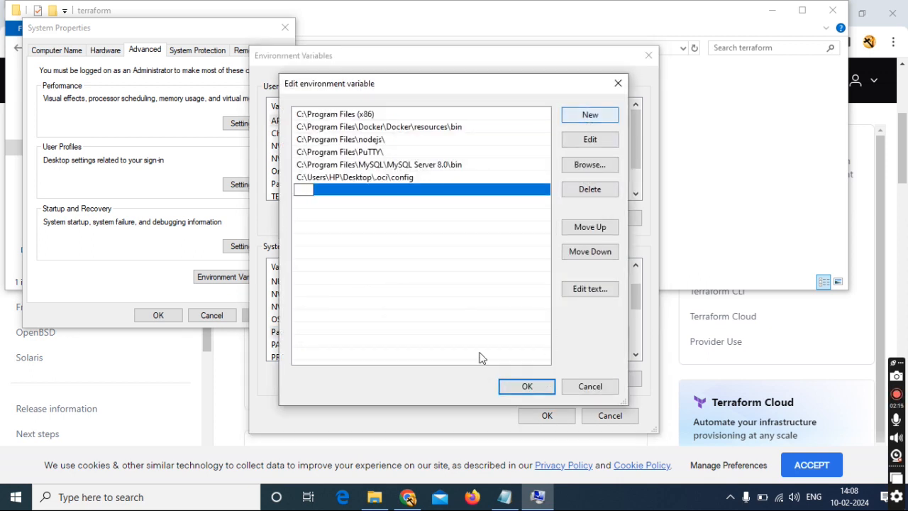
# Step: Switch to the terraform folder in File Explorer and copy its full path, C:\terraform
pyautogui.click(379, 500)
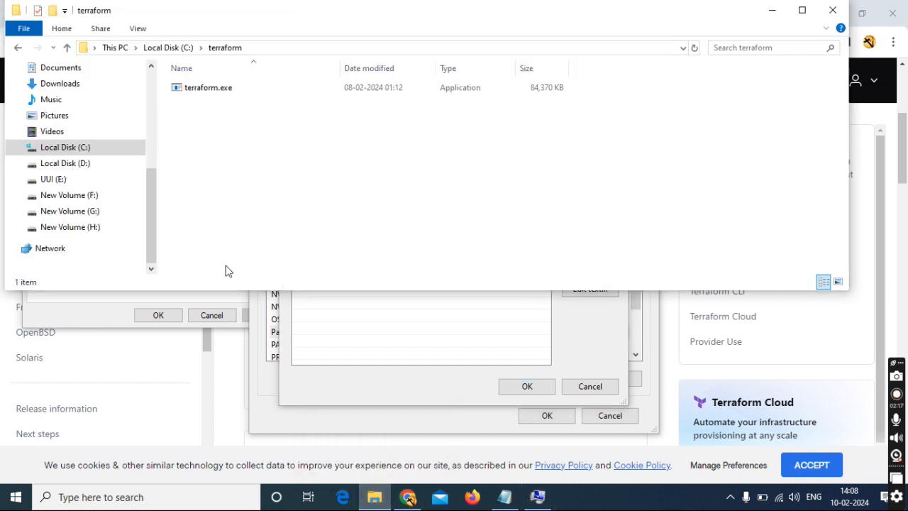
pyautogui.click(268, 49)
pyautogui.hotkey('ctrl', 'c')
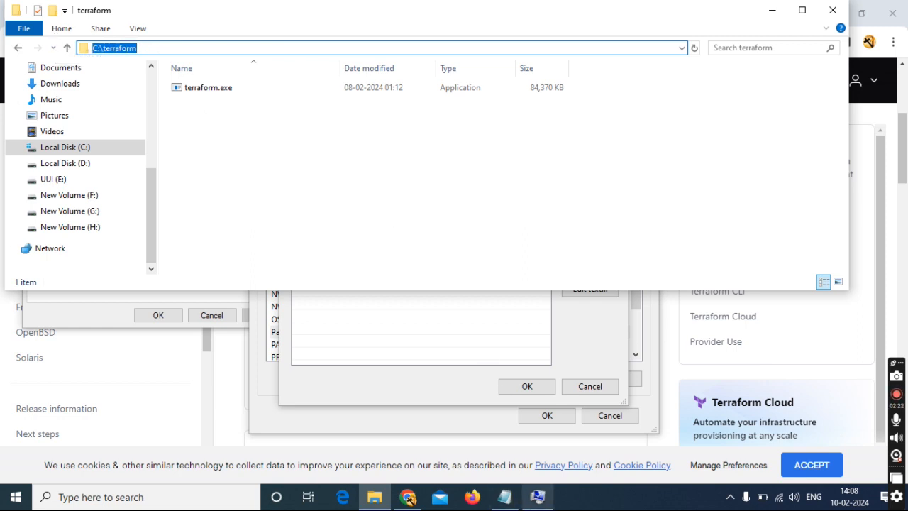
# Step: Return to the Path variable's entry list, add C:\terraform as a new entry and accept the edit
pyautogui.click(537, 498)
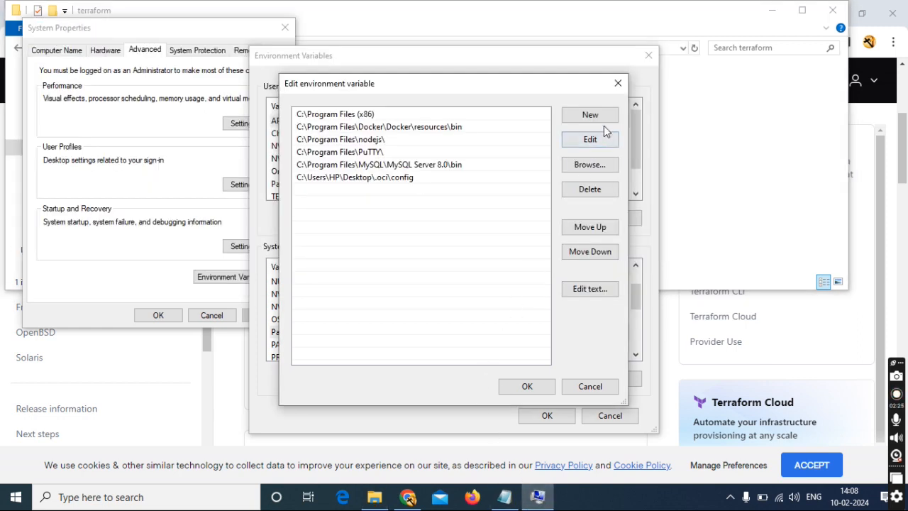
pyautogui.click(606, 122)
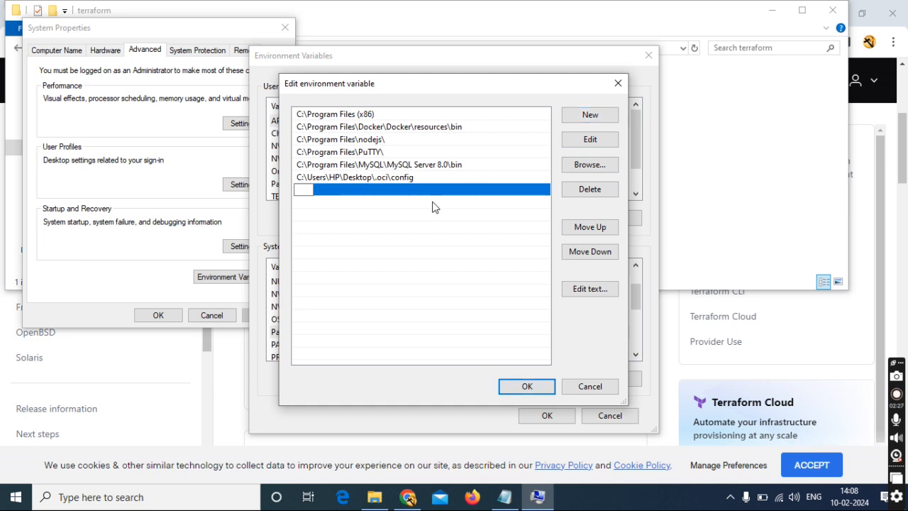
pyautogui.hotkey('ctrl', 'v')
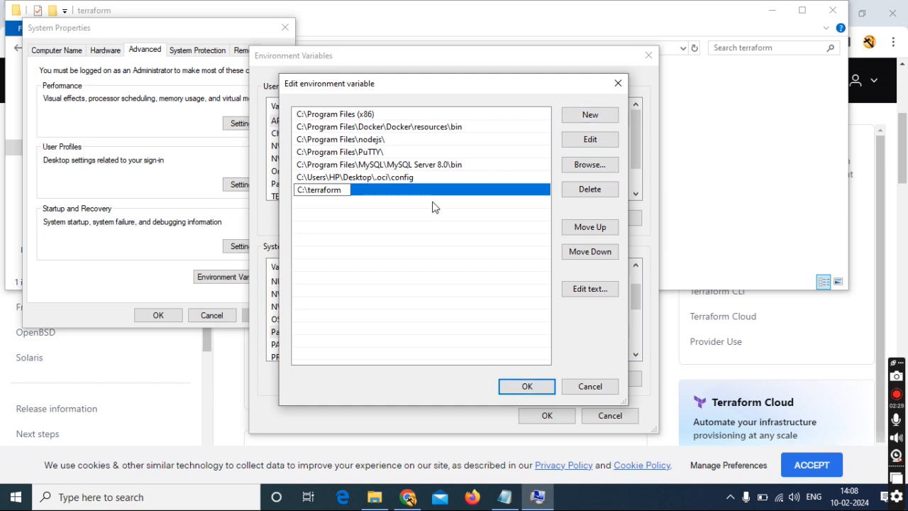
pyautogui.click(540, 387)
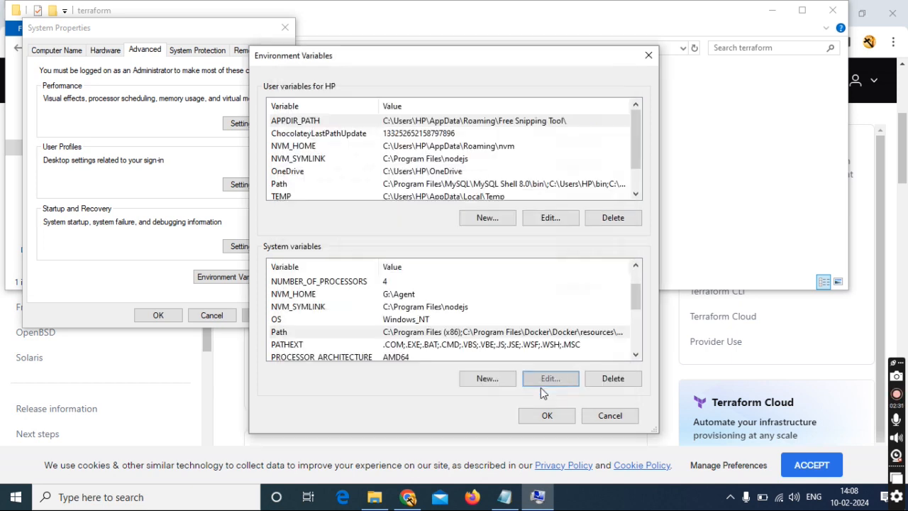
# Step: Save the changes in Environment Variables and System Properties, and close the terraform folder window
pyautogui.click(540, 417)
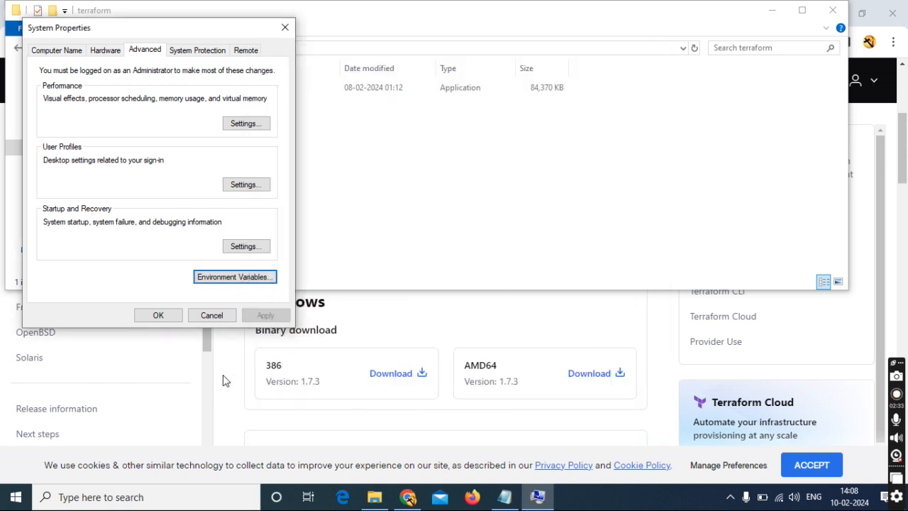
pyautogui.click(142, 320)
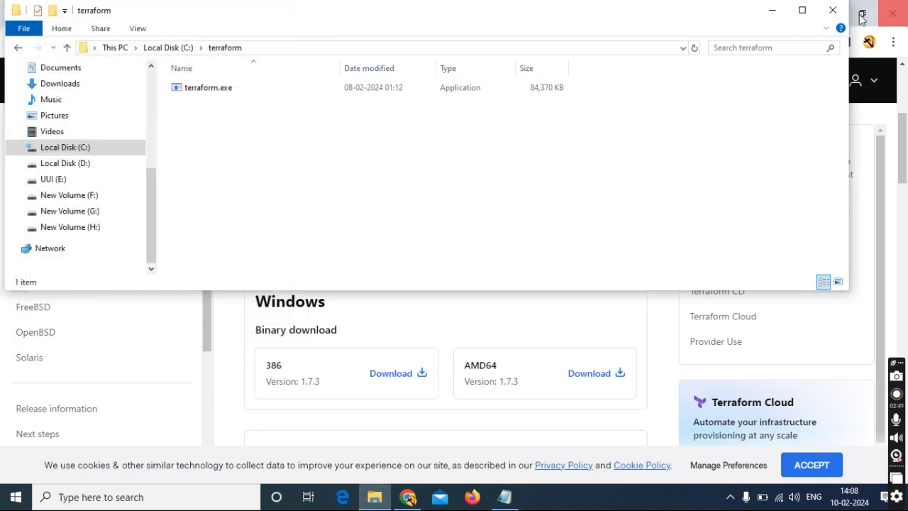
pyautogui.click(833, 10)
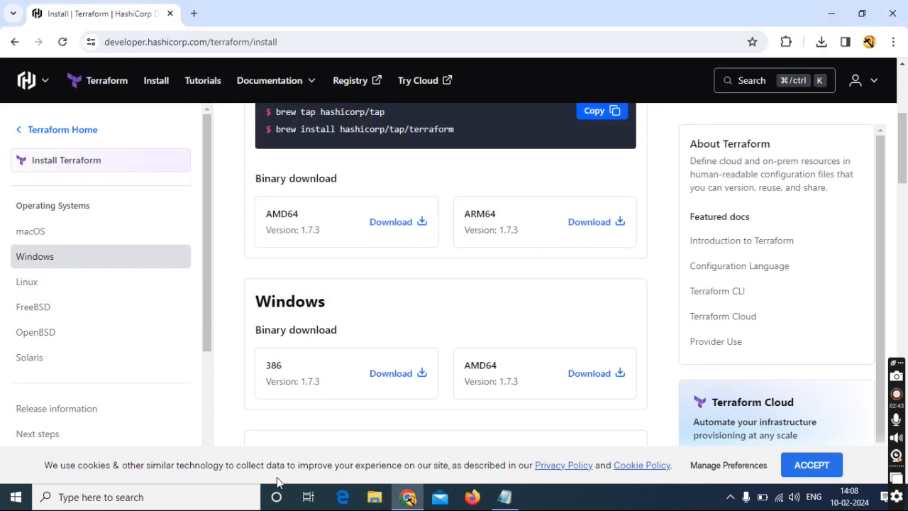
# Step: Search Windows for "cmd" to open Command Prompt and check the installed Terraform version with terraform -v
pyautogui.click(249, 498)
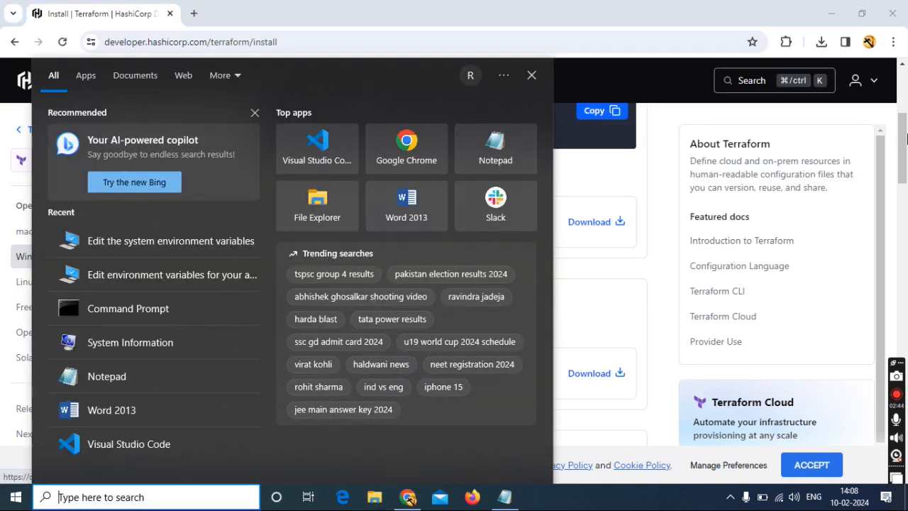
pyautogui.write('cm')
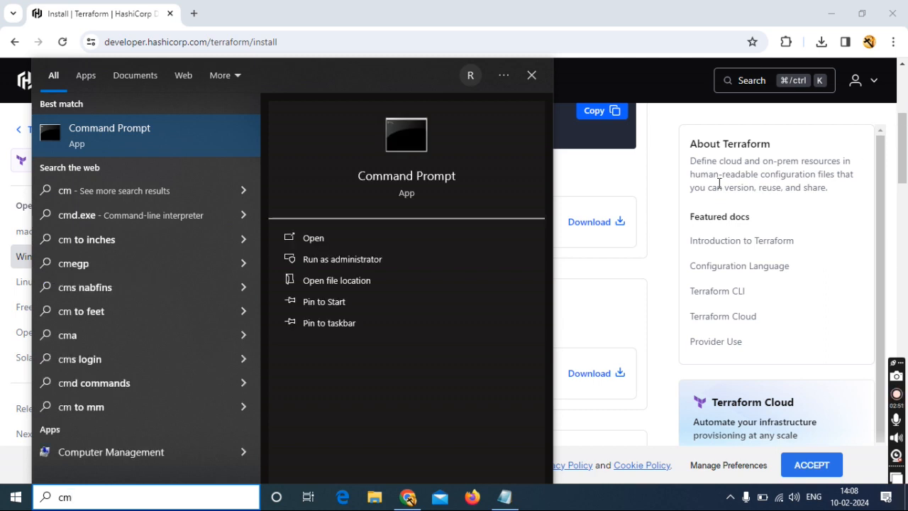
pyautogui.write('d')
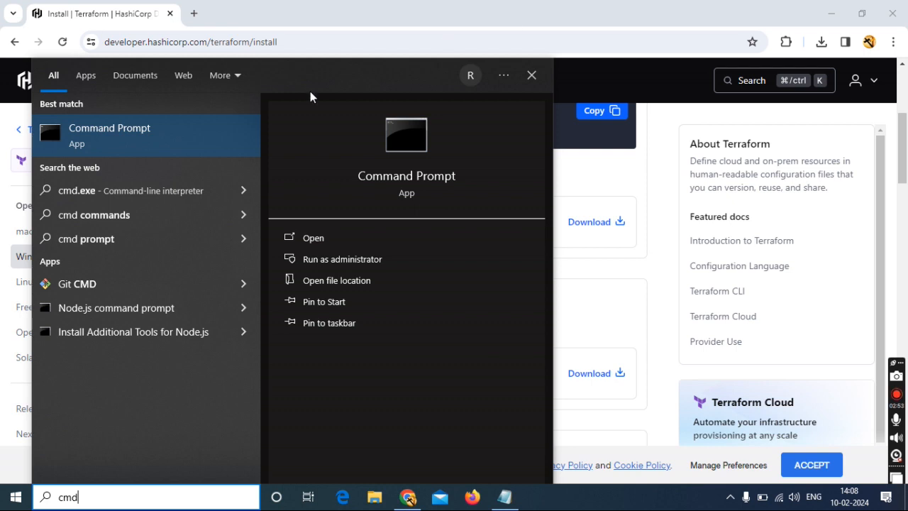
pyautogui.click(173, 117)
pyautogui.click(234, 113)
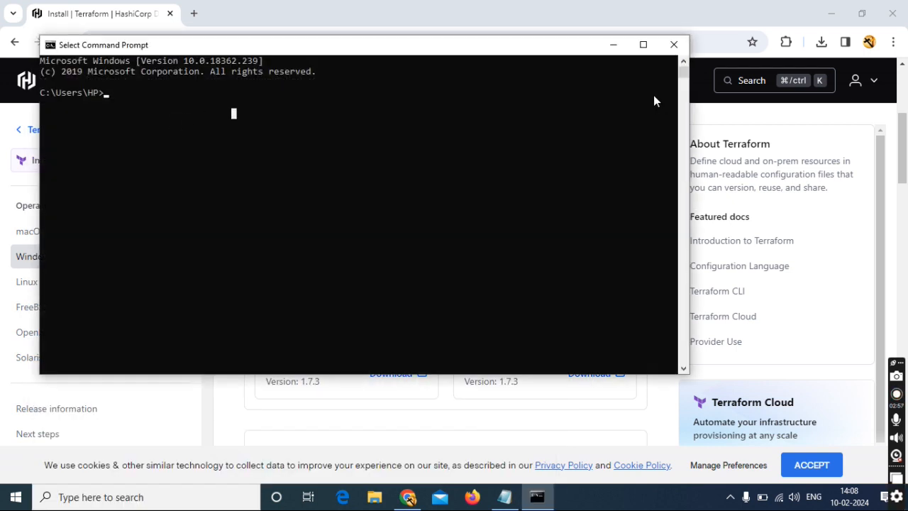
pyautogui.write('terraform -v')
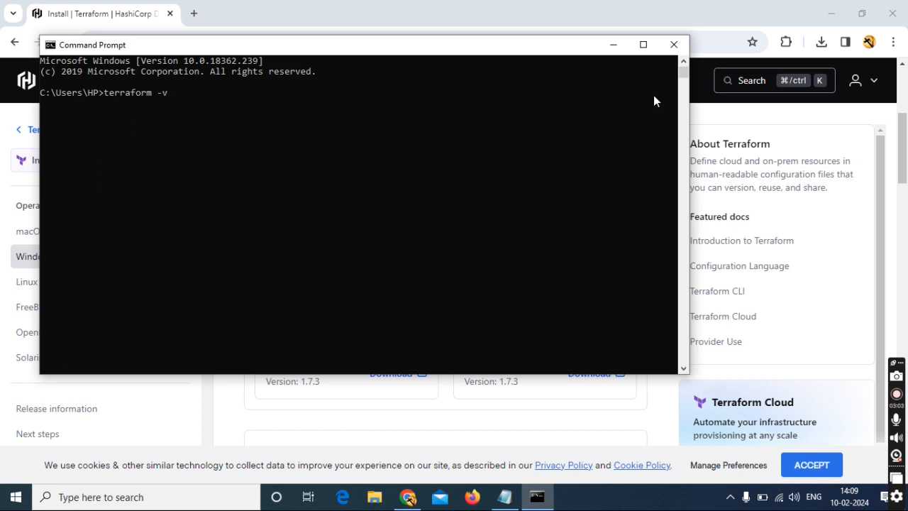
pyautogui.press('Return')
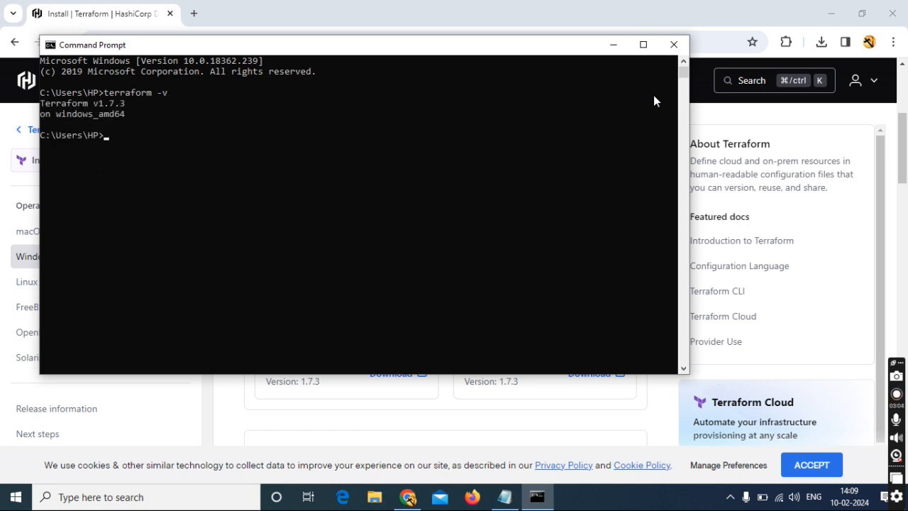